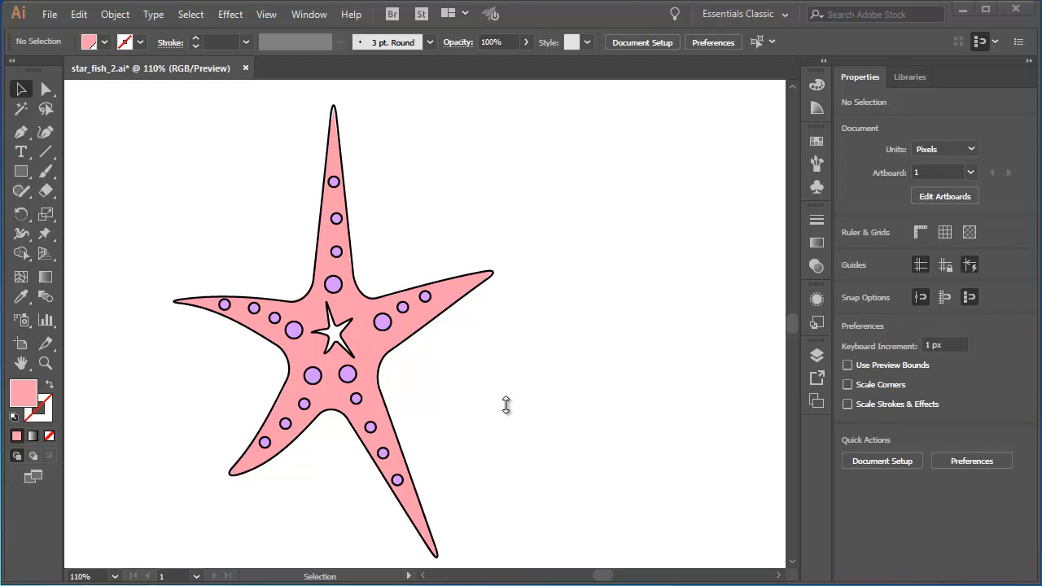
Select the starfish body and fill it with the default white-to-black linear gradient.
click(469, 294)
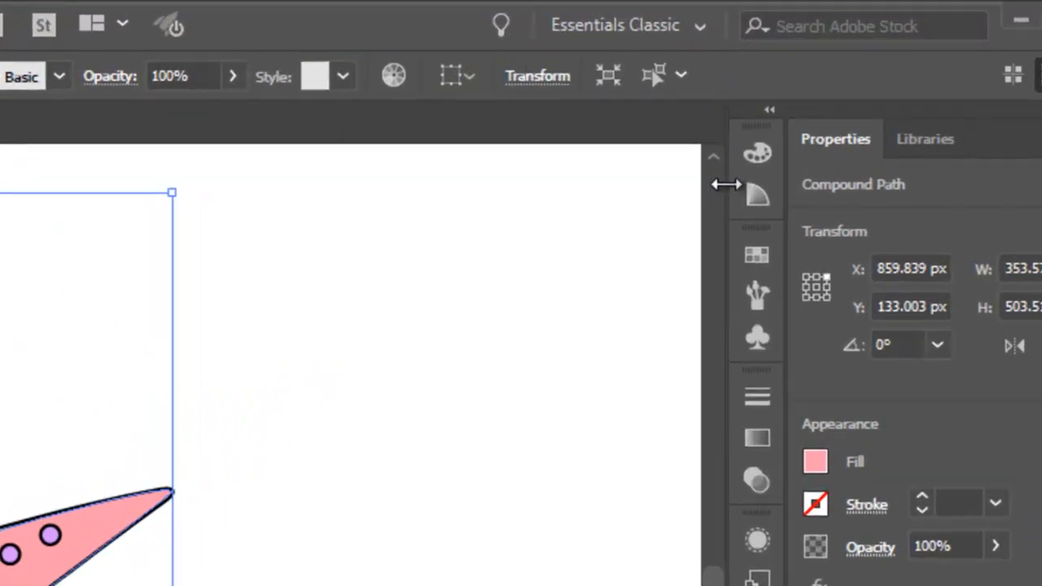
drag(780, 121, 737, 123)
drag(661, 185, 612, 184)
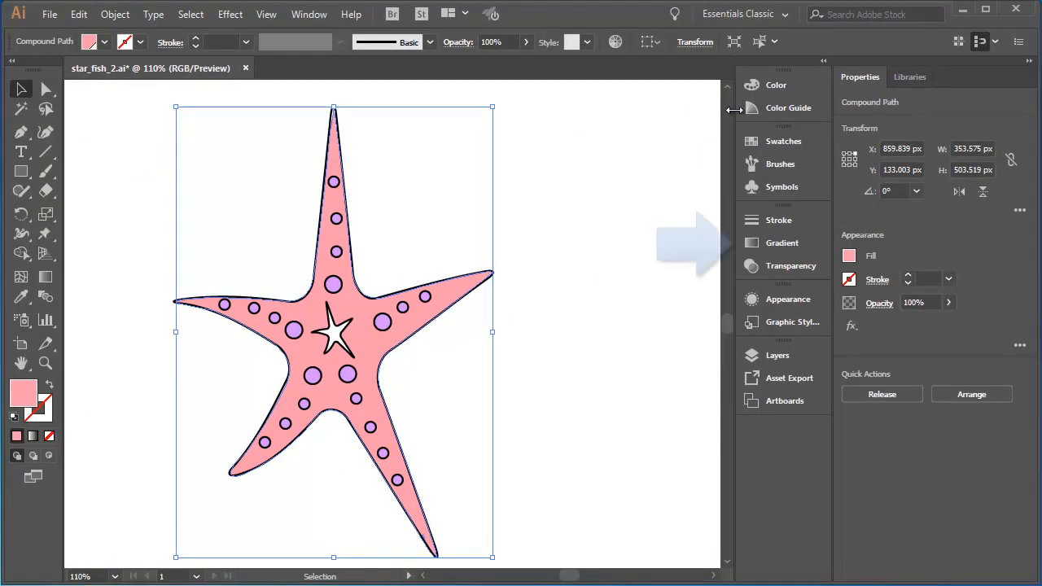
click(775, 242)
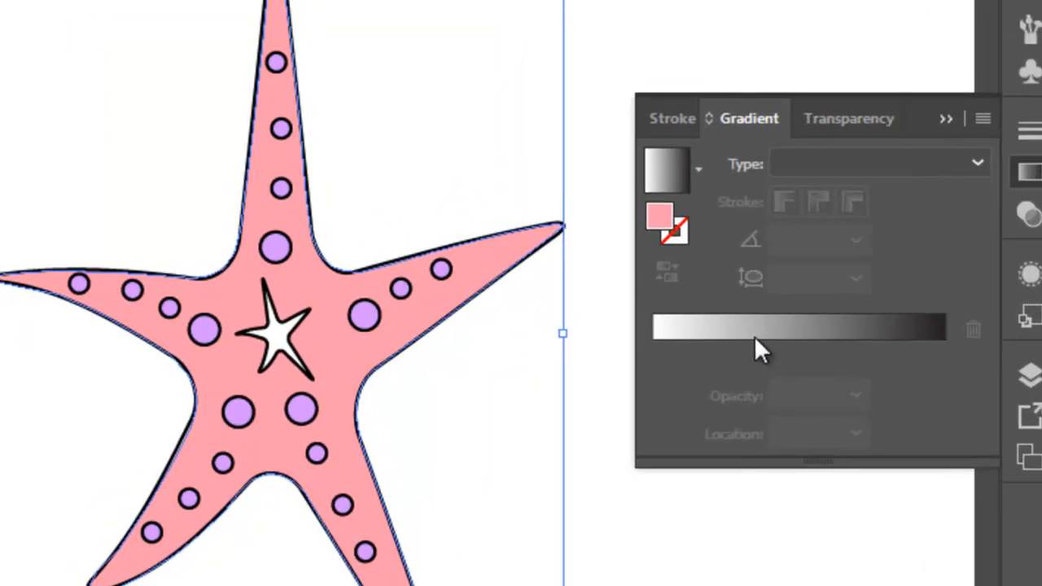
click(598, 334)
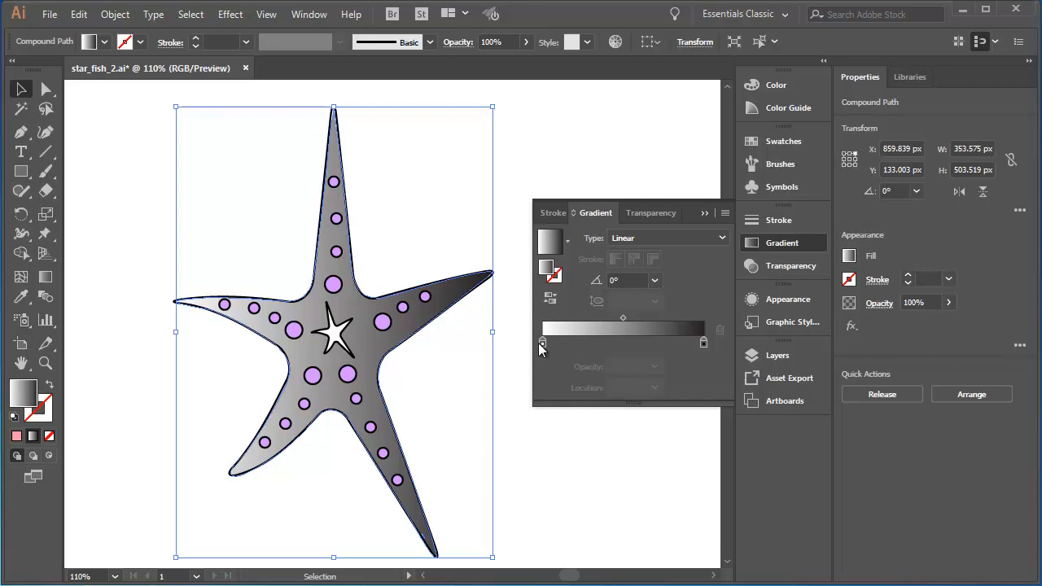
Recolor the gradient's starting color stop with the light pink global swatch.
double_click(539, 344)
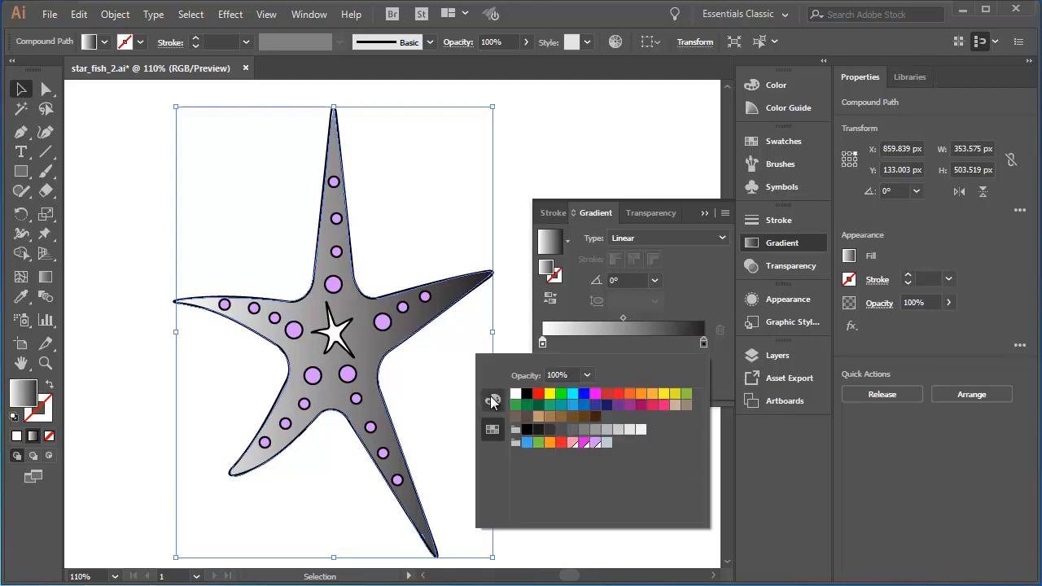
click(492, 399)
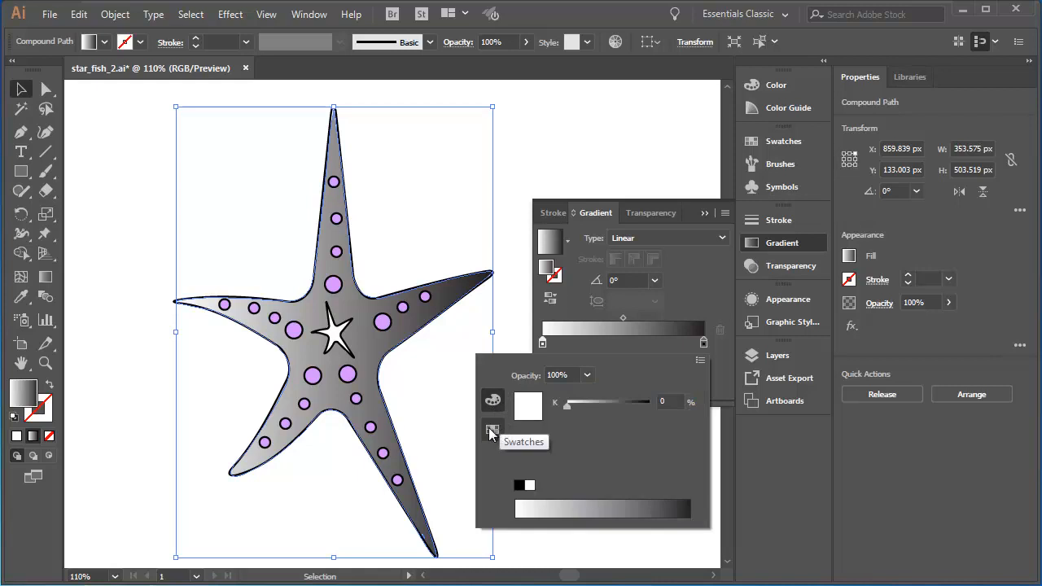
click(492, 429)
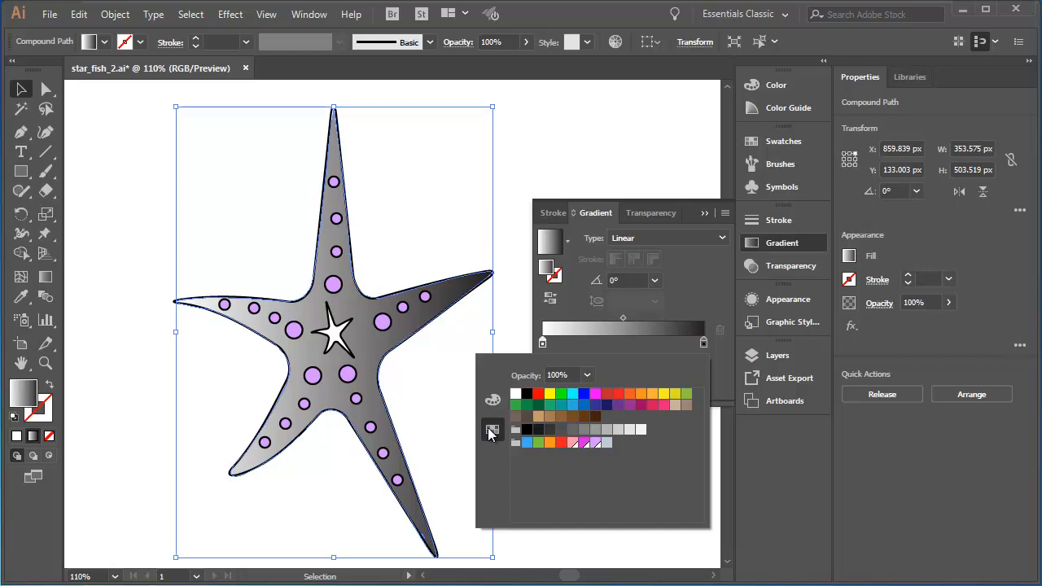
click(573, 444)
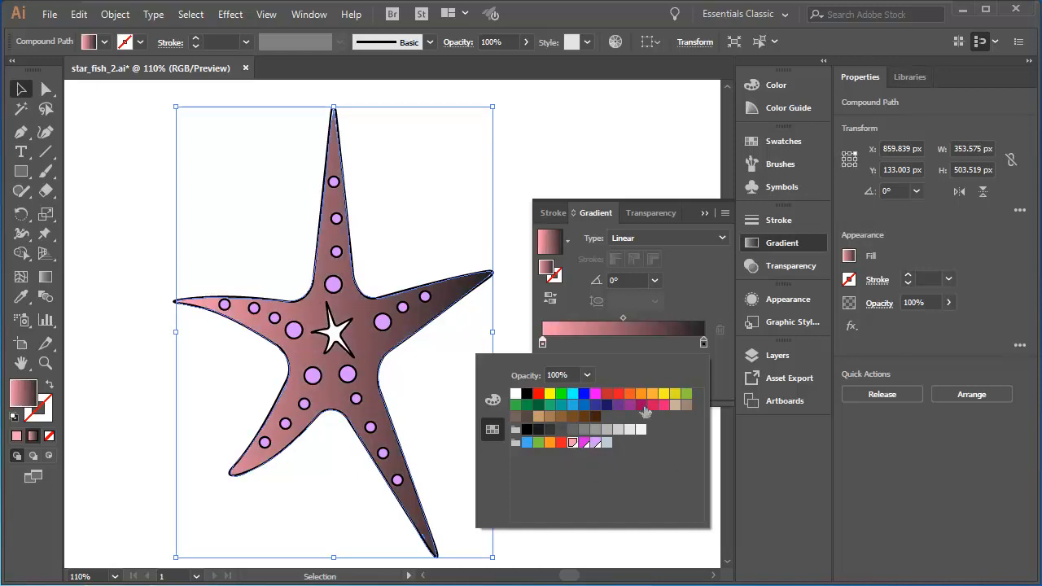
Recolor the gradient's end color stop with the magenta global swatch.
click(704, 346)
double_click(703, 344)
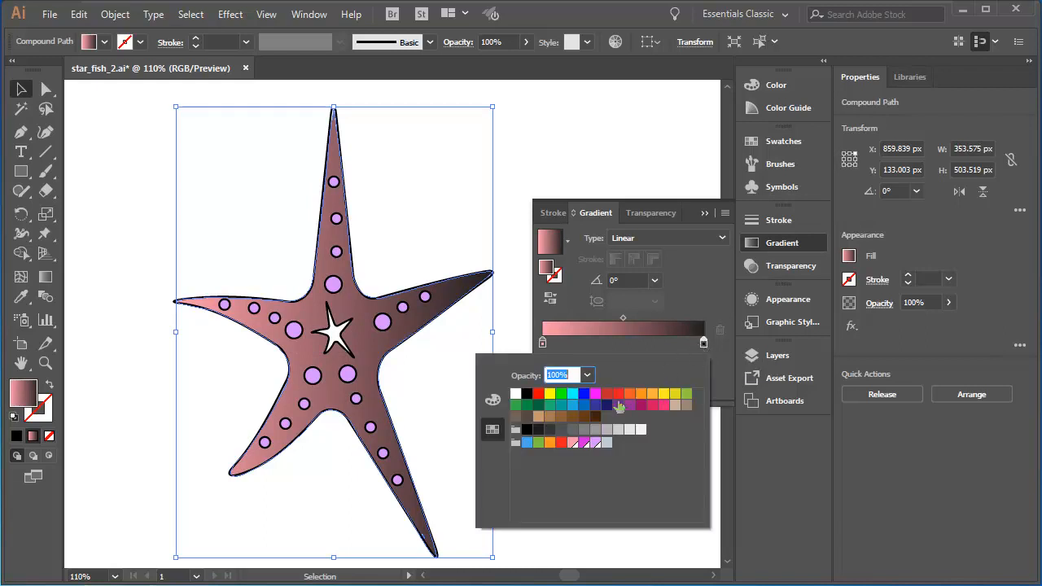
click(583, 443)
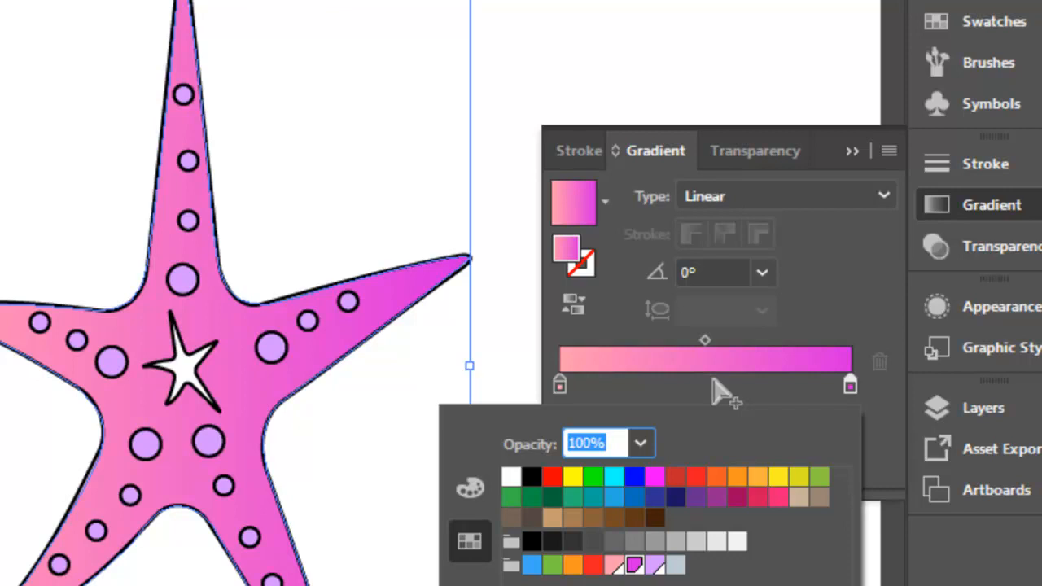
key(Escape)
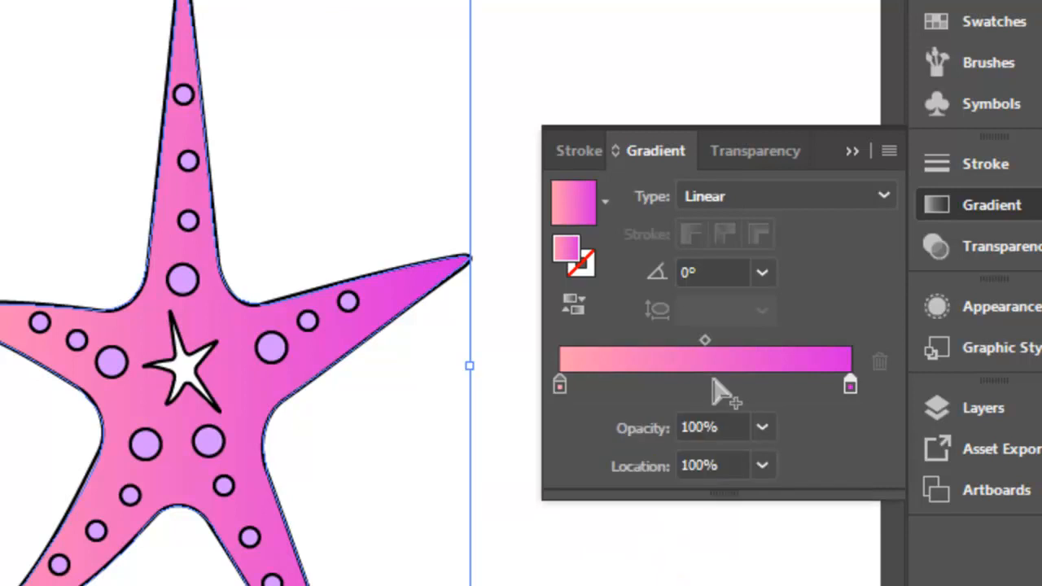
Add a color stop near the middle of the gradient, at about 52.72%, and color it with the blue swatch.
click(712, 381)
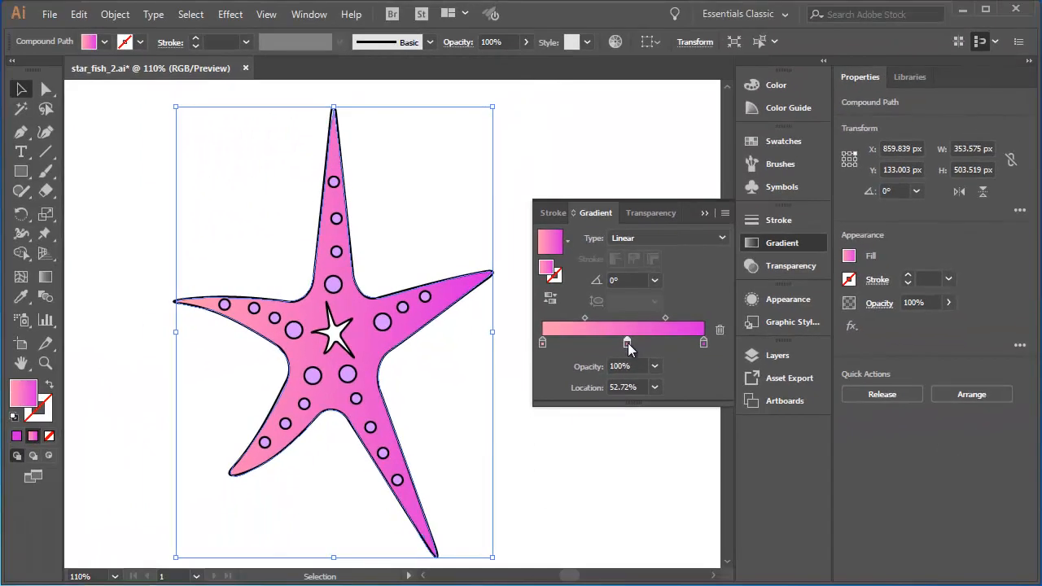
double_click(628, 345)
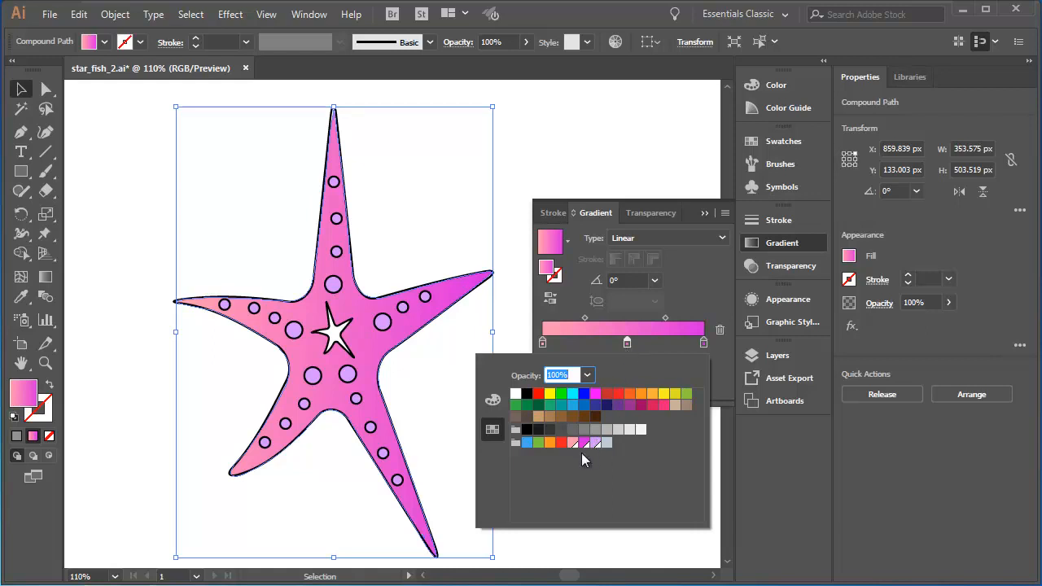
click(527, 442)
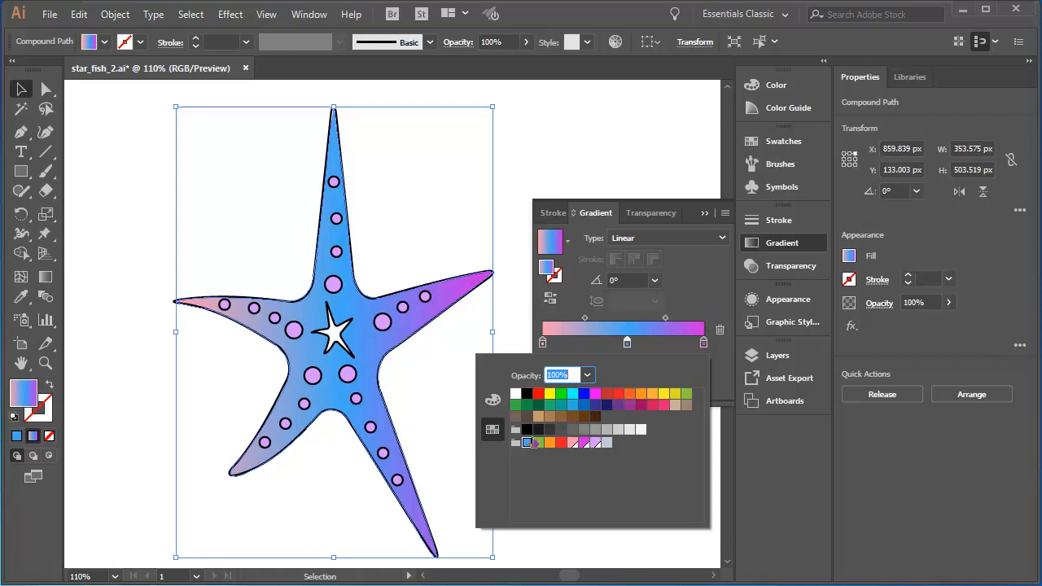
Move the blue color stop to about 64.6% and the midpoint between blue and magenta to about 27.62%.
click(627, 344)
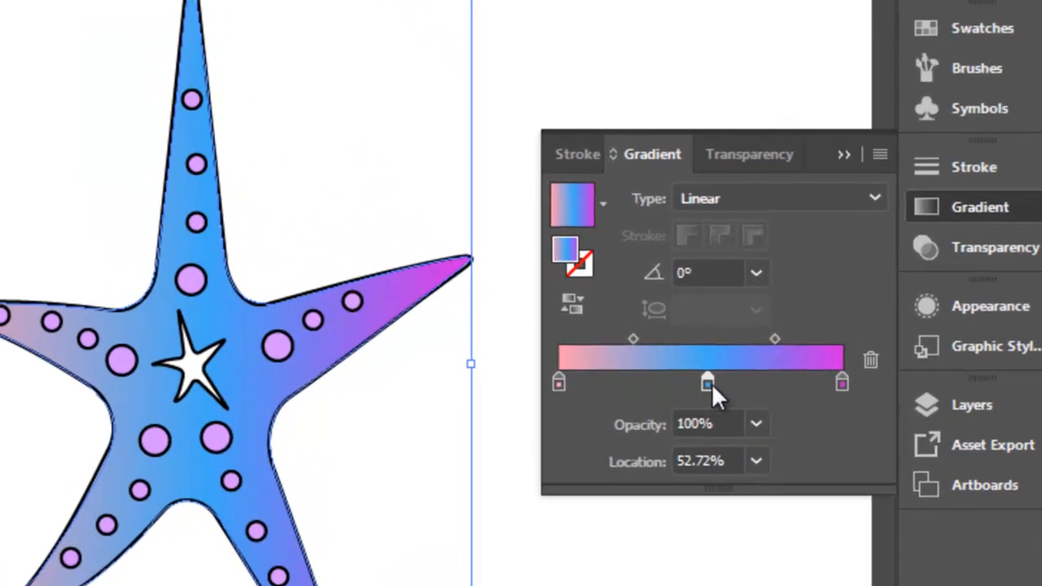
drag(649, 355, 748, 384)
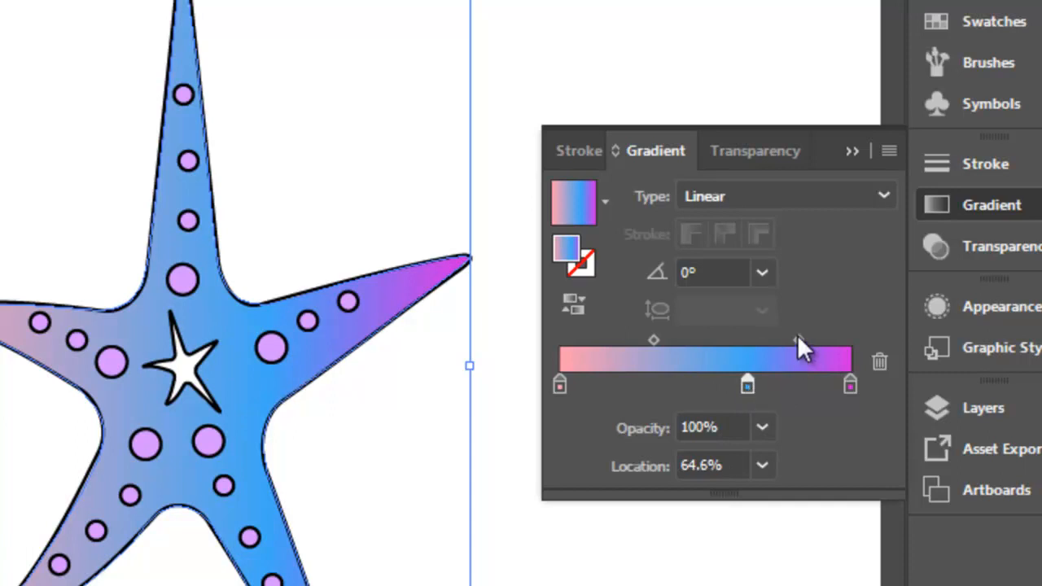
drag(799, 340, 776, 340)
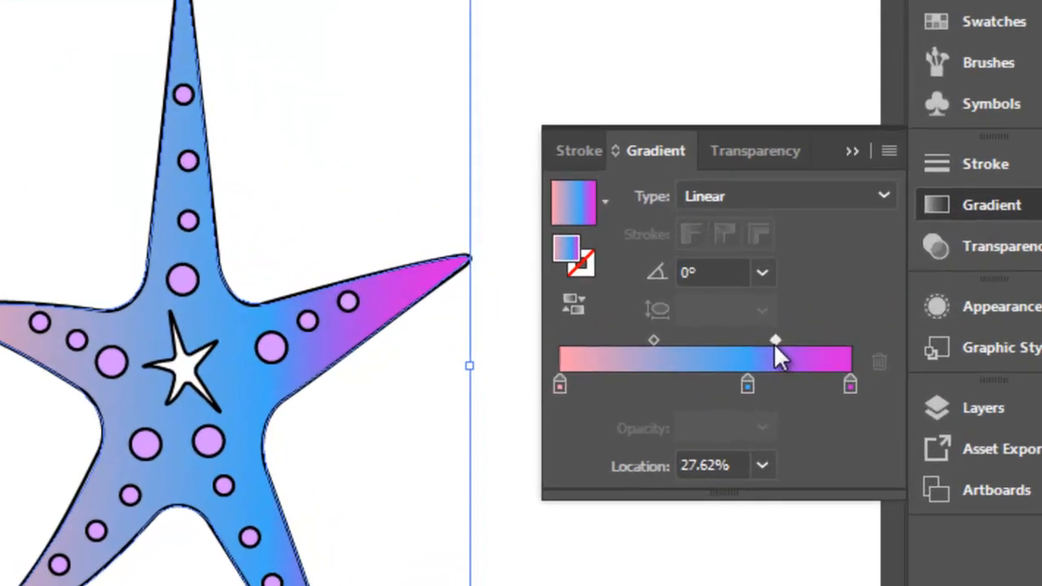
Remove the blue color stop from the gradient.
click(749, 384)
drag(749, 385, 764, 413)
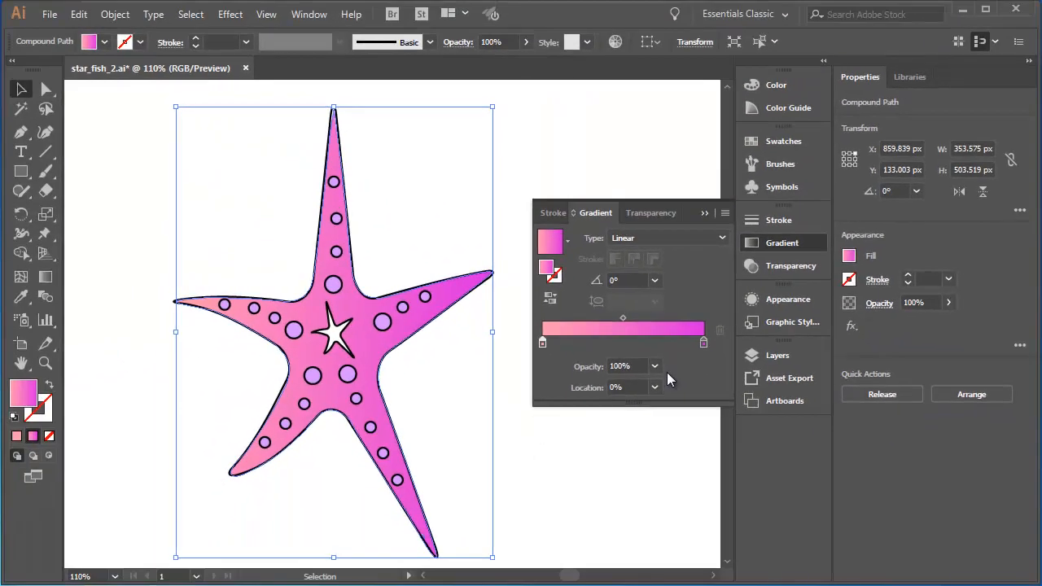
With the Gradient tool active, try a 60° angle on the starfish's linear gradient and settle on 38°.
click(46, 278)
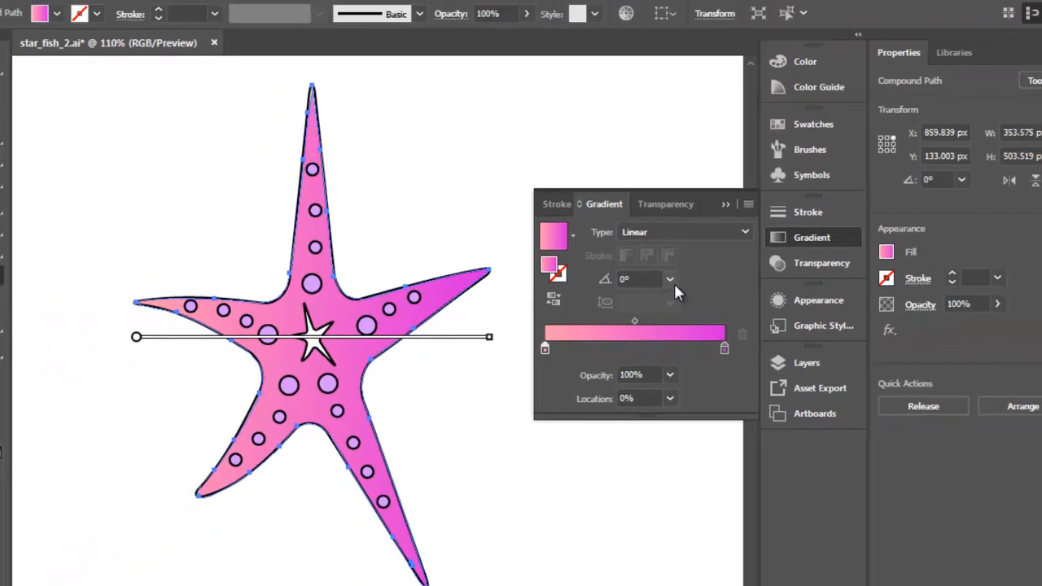
click(762, 273)
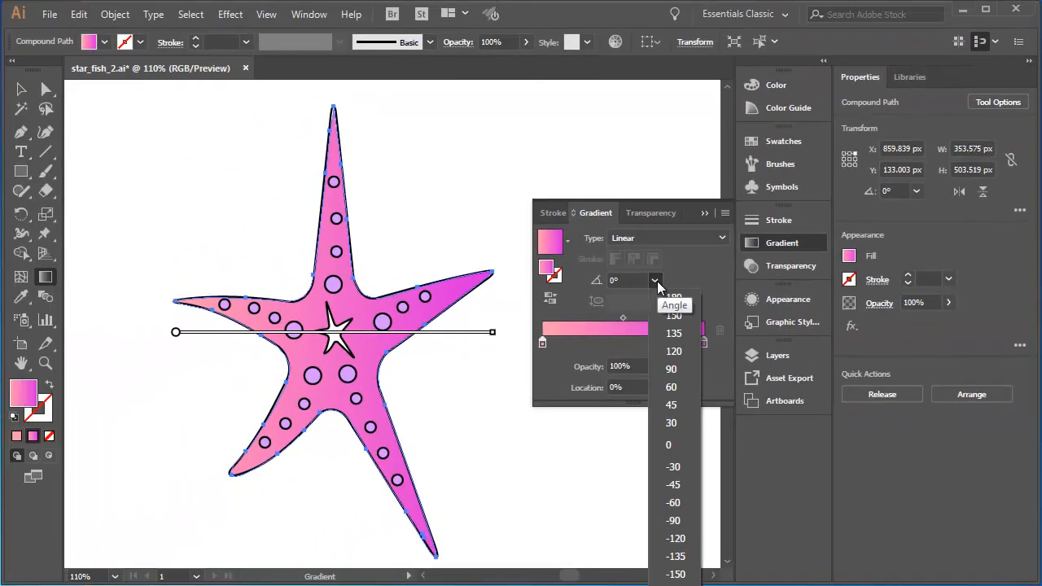
click(668, 386)
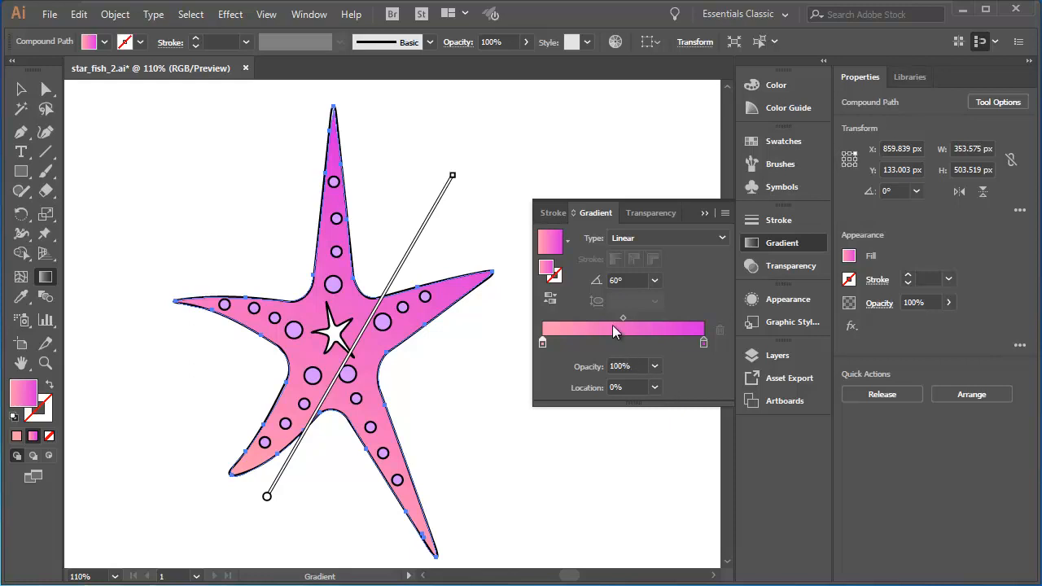
drag(630, 281, 609, 280)
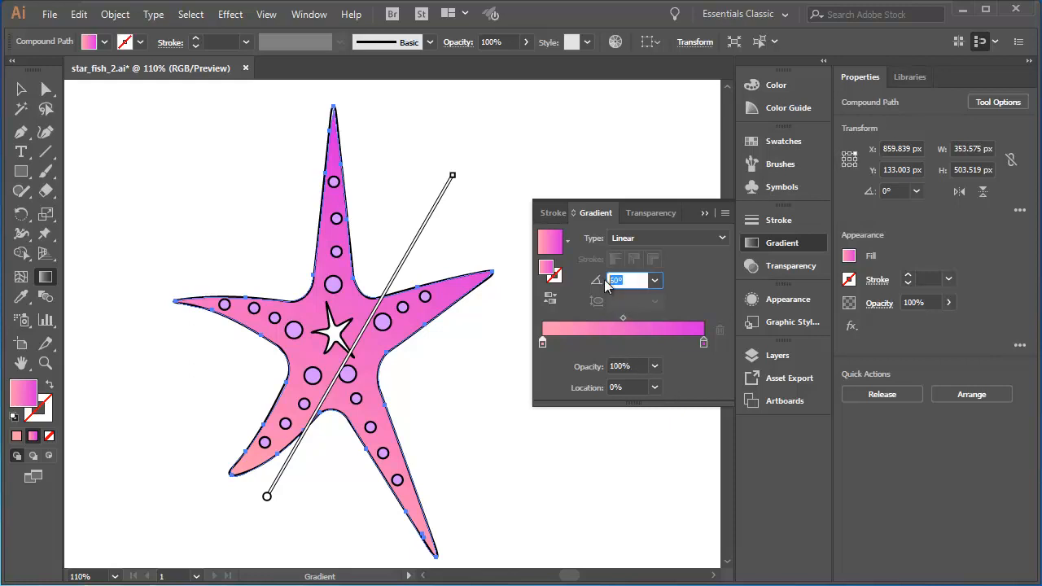
text(38)
key(Return)
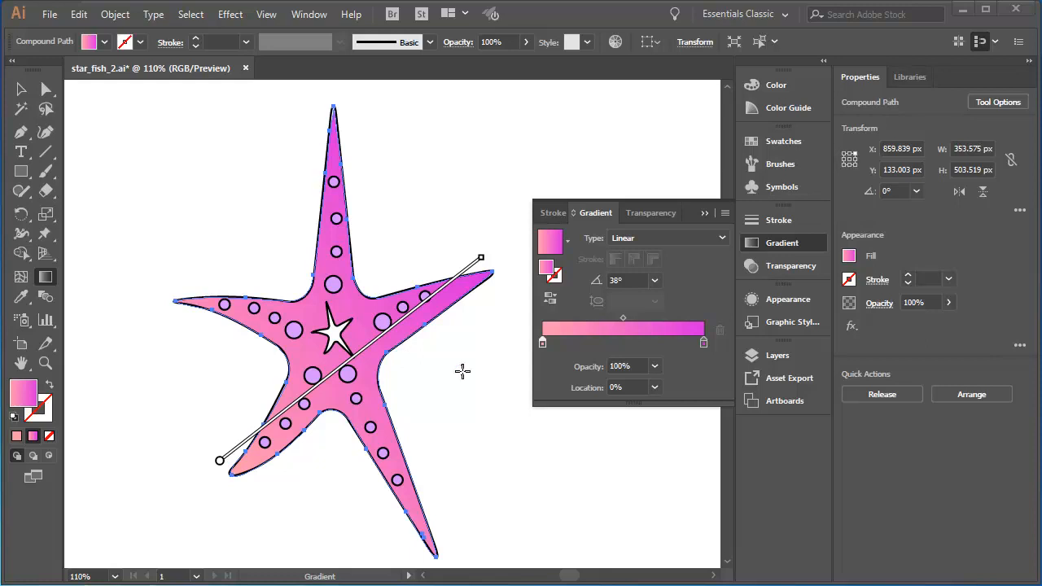
Save the starfish's pink-to-magenta gradient as a new swatch named pinkgrad.
click(785, 143)
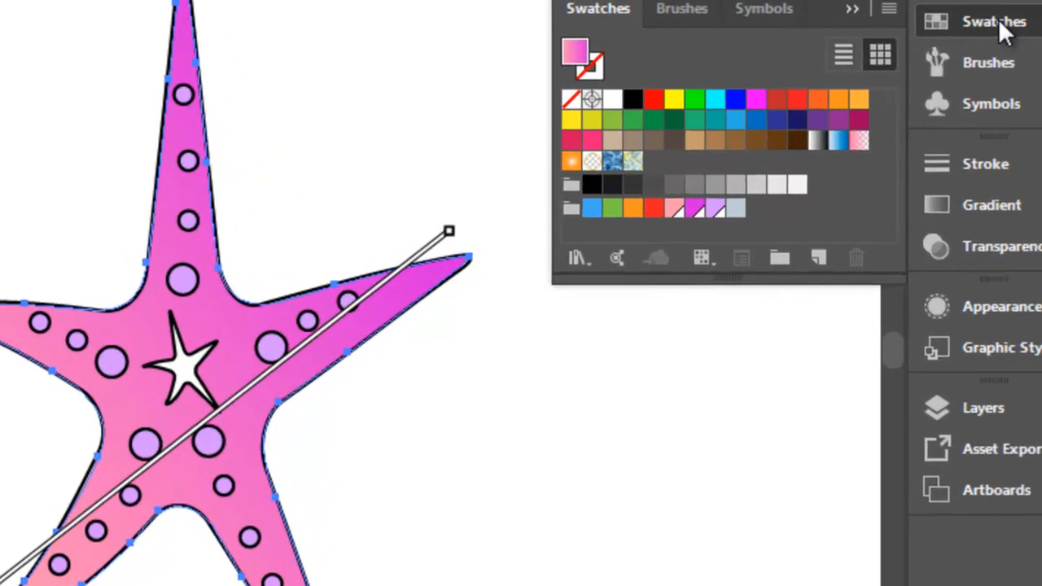
click(889, 8)
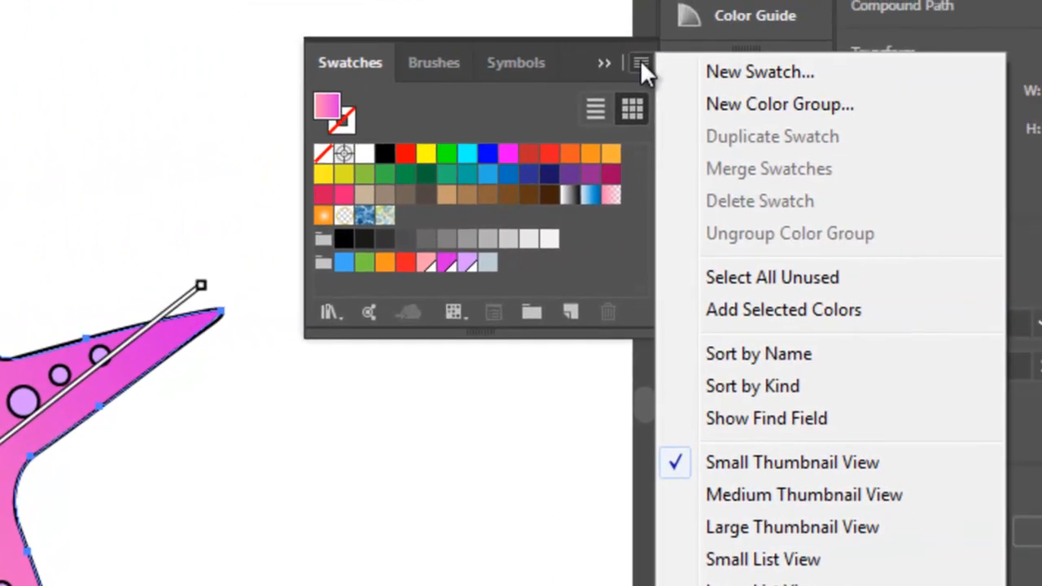
click(727, 73)
text(pin)
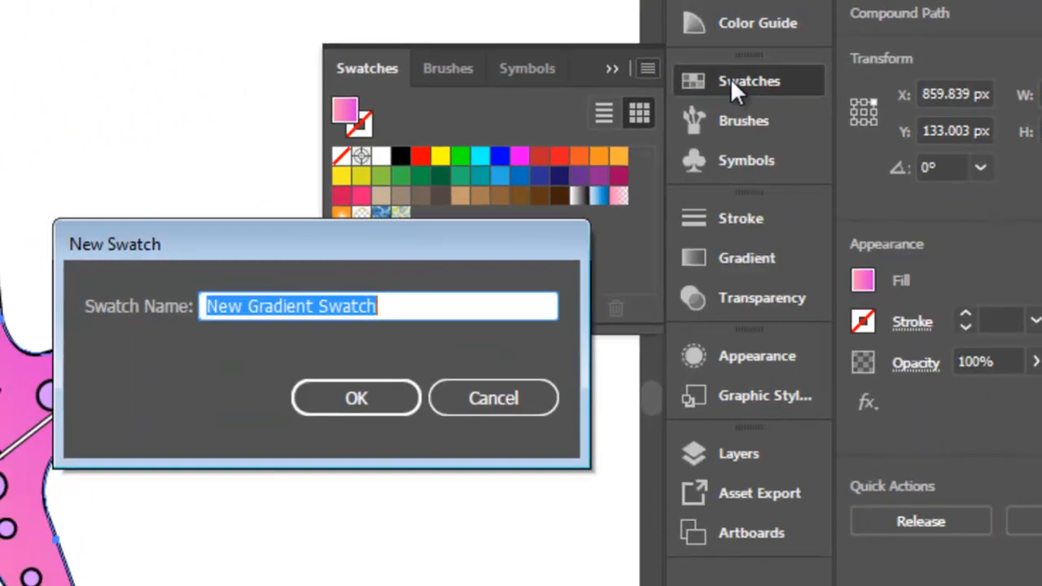
text(k)
text(gr)
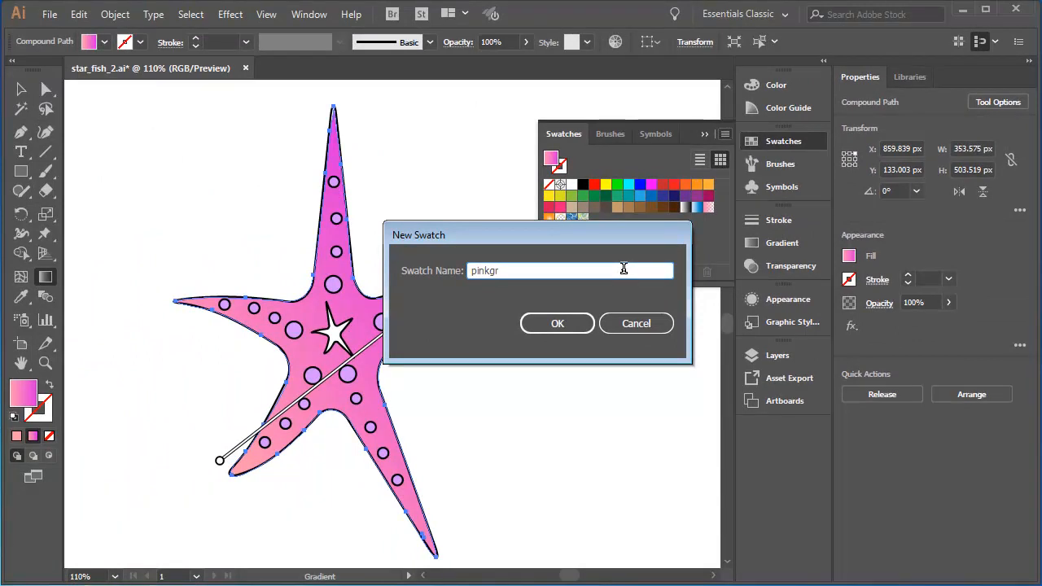
text(ad)
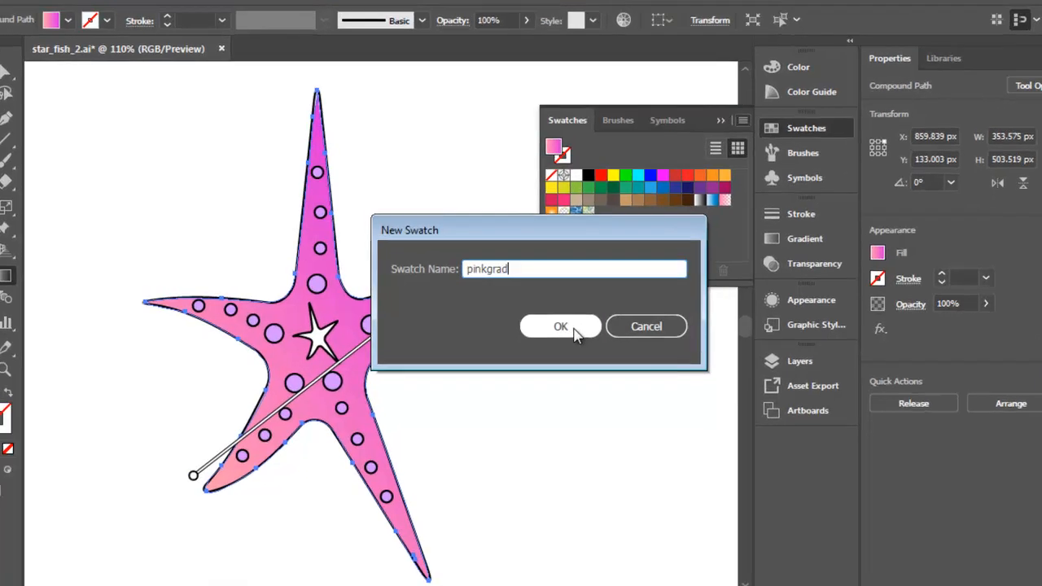
click(569, 324)
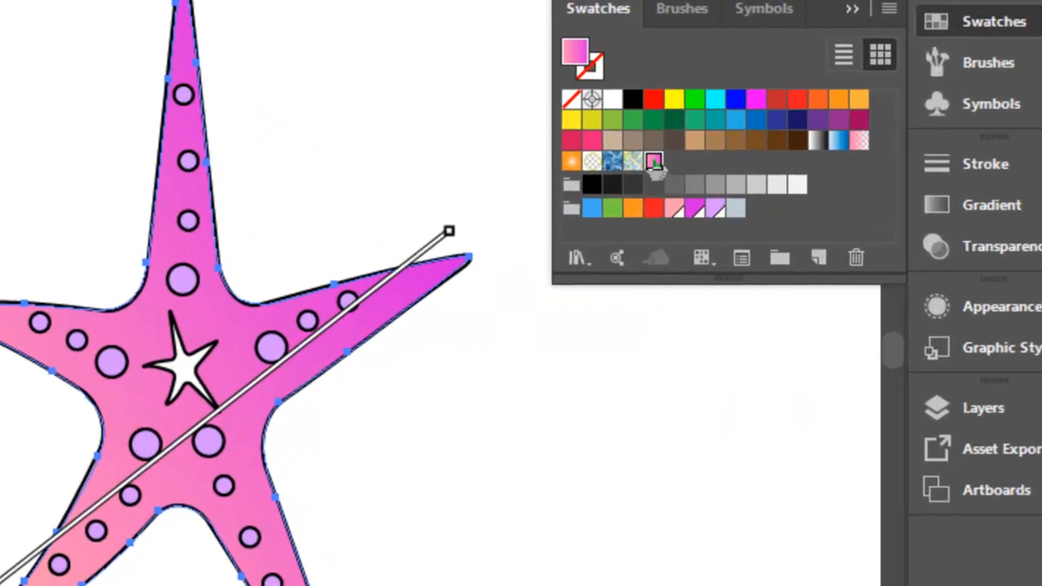